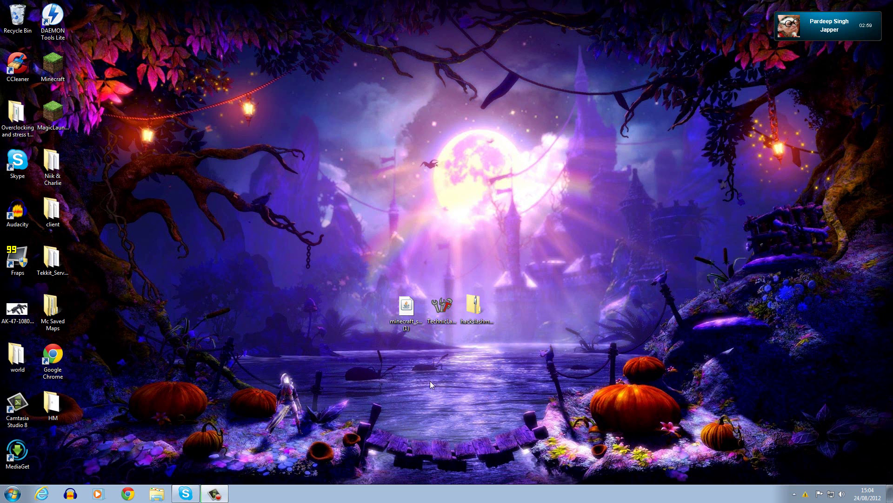
# - Clear the selection of the desktop files and dismiss the colour-scheme warning in the tray
pyautogui.moveTo(350, 233); pyautogui.dragTo(600, 375)
pyautogui.click(602, 375)
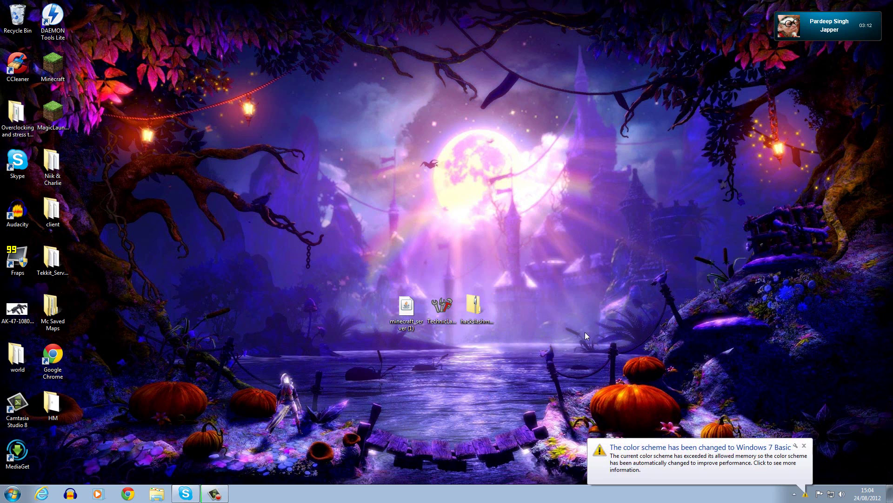
pyautogui.click(804, 446)
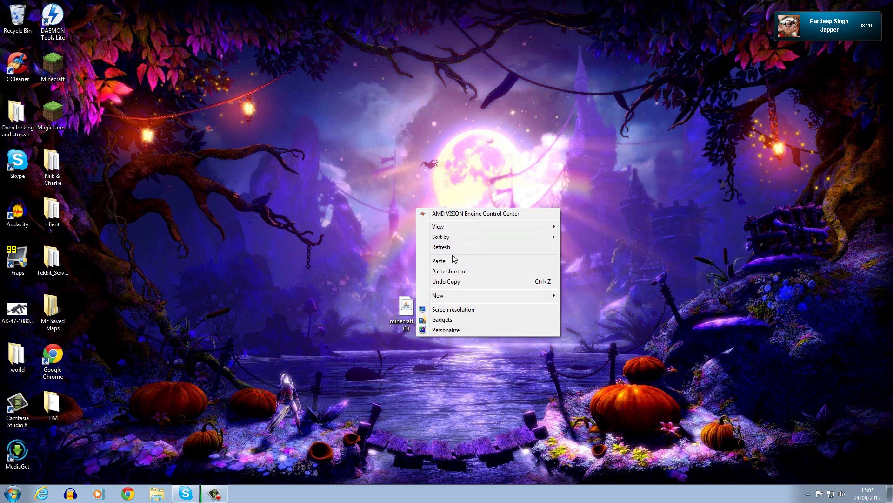
# - Create a new desktop folder named 'Test Server'
pyautogui.moveTo(451, 296)
pyautogui.click(580, 296)
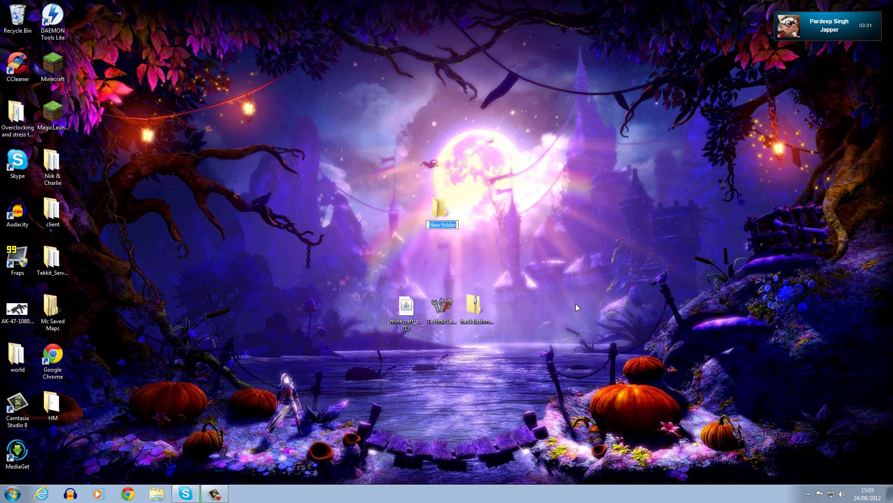
pyautogui.write('Test')
pyautogui.write(' Server')
pyautogui.press('Return')
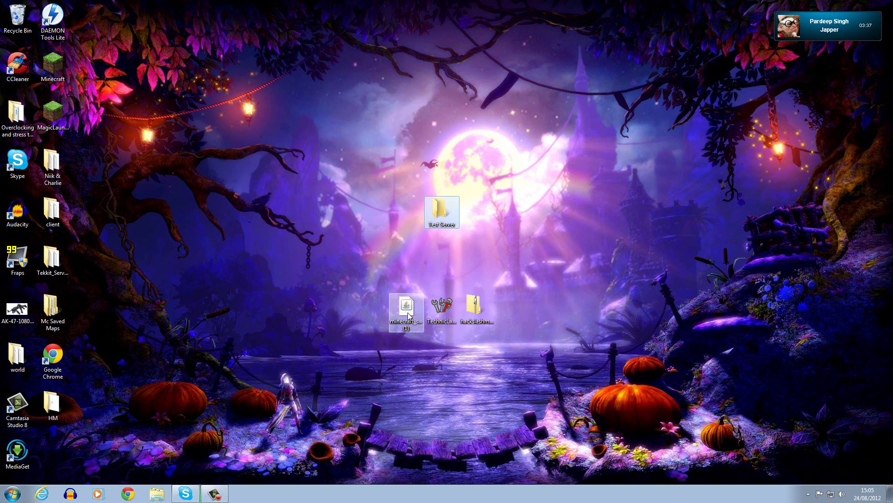
# - Move the minecraft_server jar into Test Server and open the folder
pyautogui.moveTo(405, 307)
pyautogui.mouseDown()
pyautogui.moveTo(367, 294)
pyautogui.moveTo(377, 219)
pyautogui.moveTo(440, 215)
pyautogui.moveTo(405, 311)
pyautogui.mouseUp()
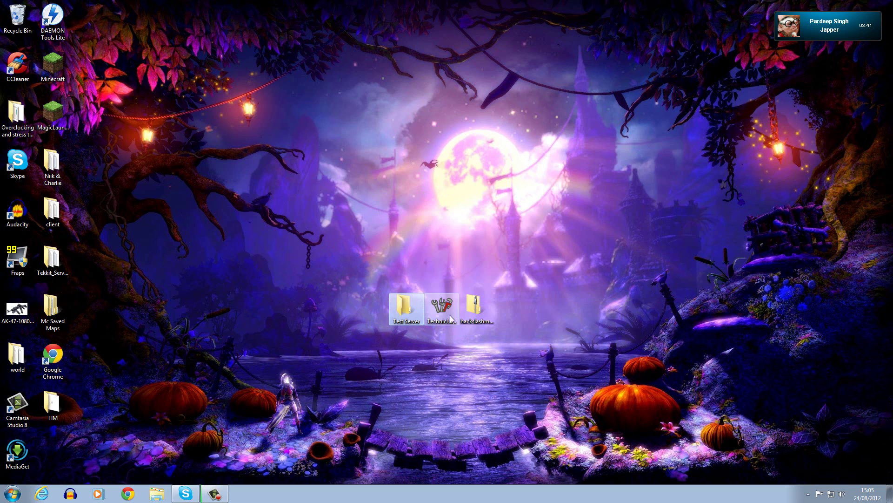
pyautogui.doubleClick(403, 311)
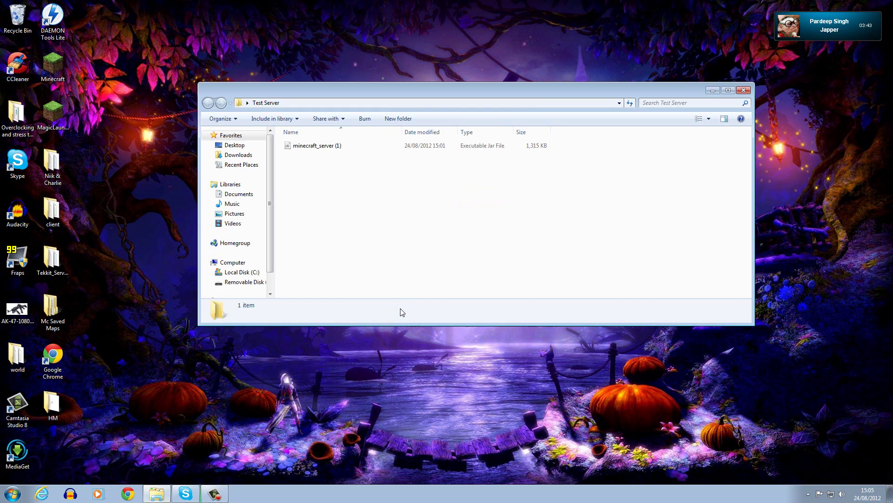
pyautogui.rightClick(338, 147)
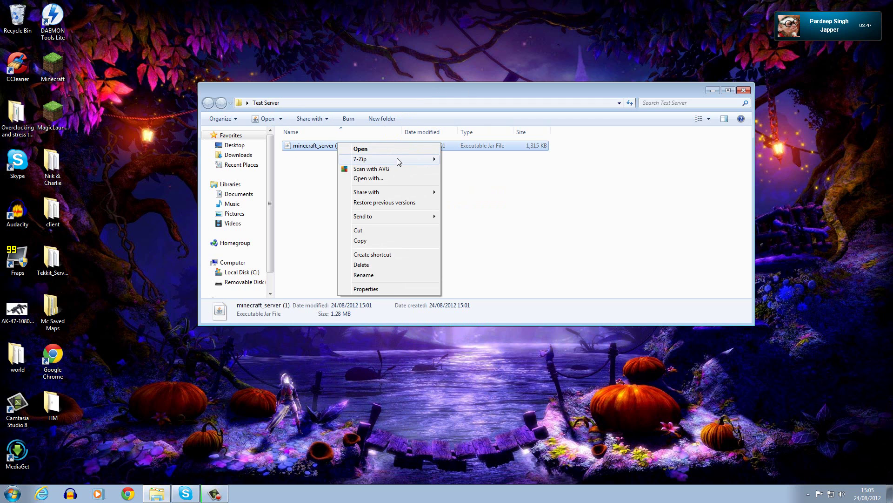
# - Open the server jar in 7-Zip, close the folder window, and snap the jar window left
pyautogui.moveTo(399, 159)
pyautogui.click(474, 162)
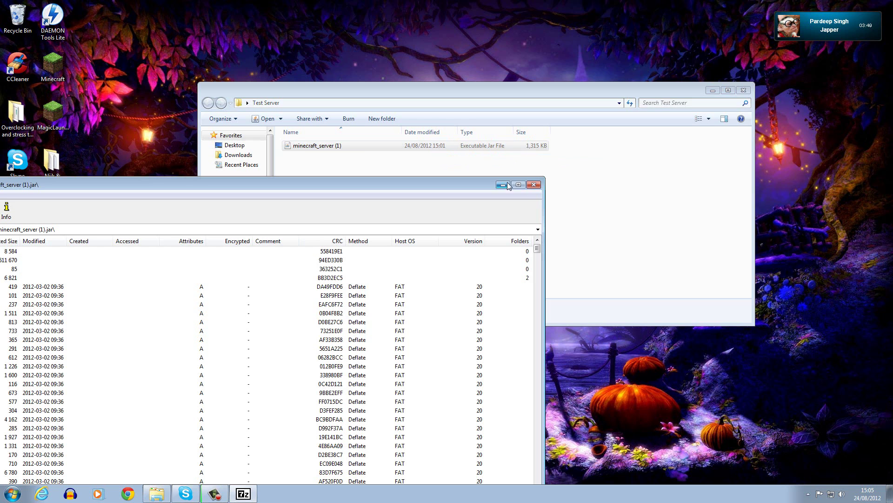
pyautogui.click(743, 90)
pyautogui.moveTo(313, 185); pyautogui.dragTo(0, 191)
# - Open hackslashmine0.5.3.zip in 7-Zip on the right half, browsed to textures\lang
pyautogui.rightClick(481, 309)
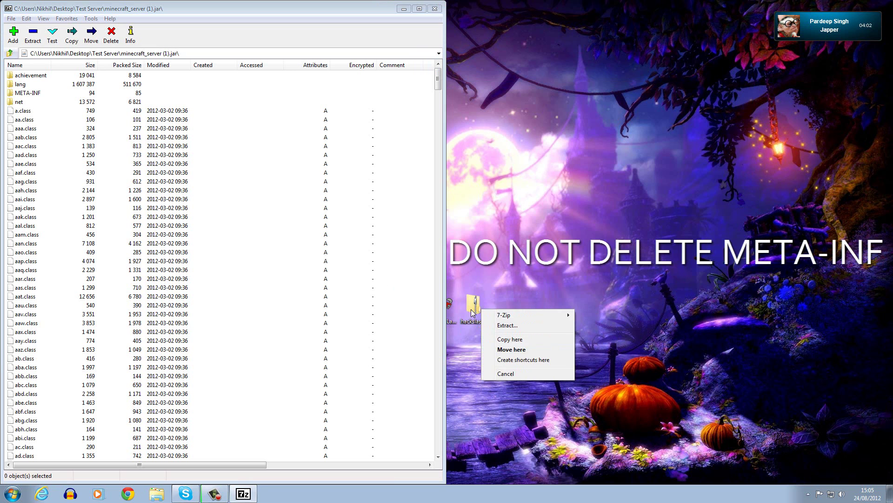
pyautogui.rightClick(471, 309)
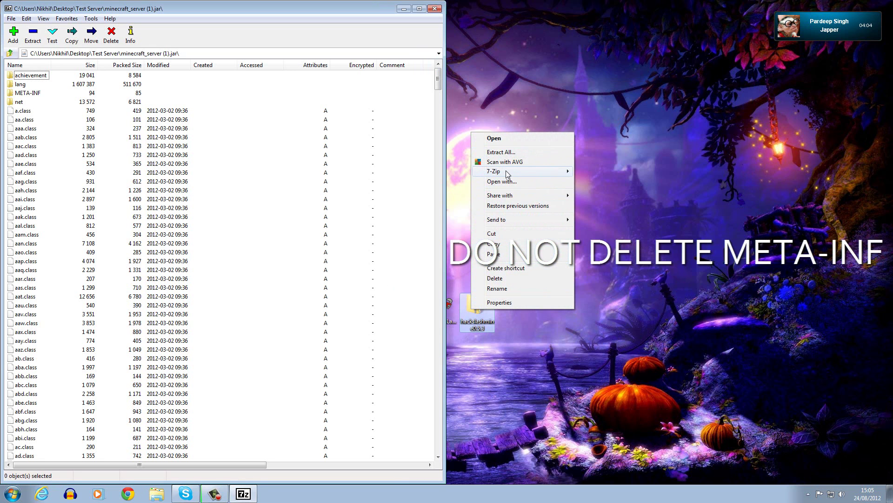
pyautogui.moveTo(509, 172)
pyautogui.click(605, 171)
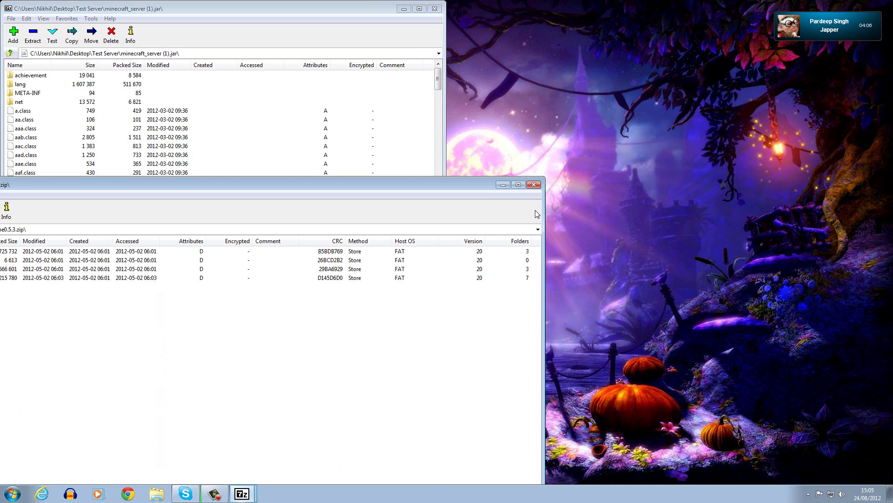
pyautogui.doubleClick(397, 185)
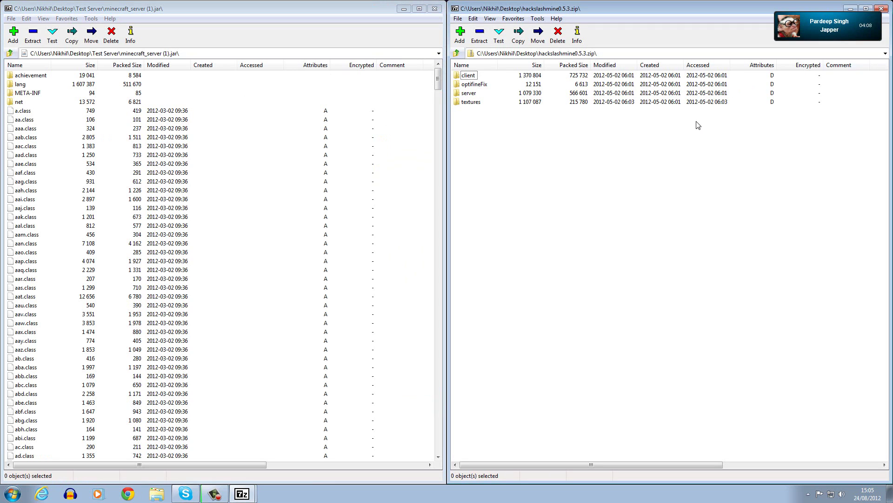
pyautogui.doubleClick(470, 104)
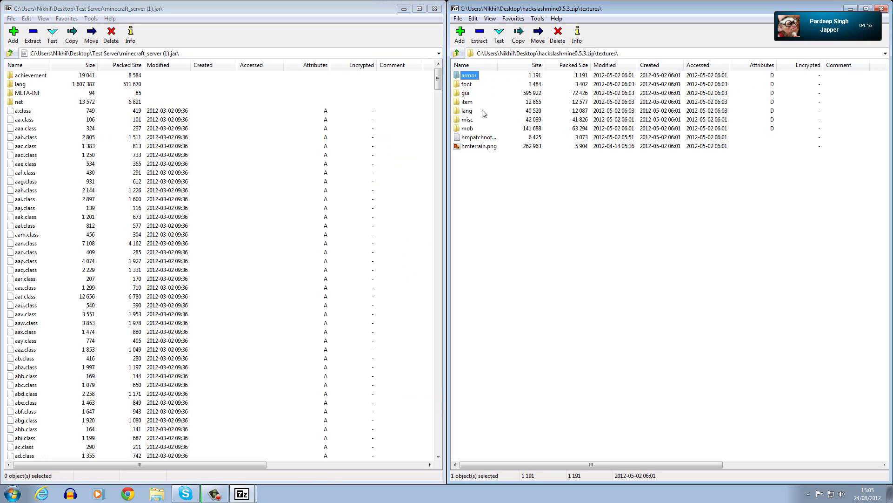
pyautogui.doubleClick(467, 112)
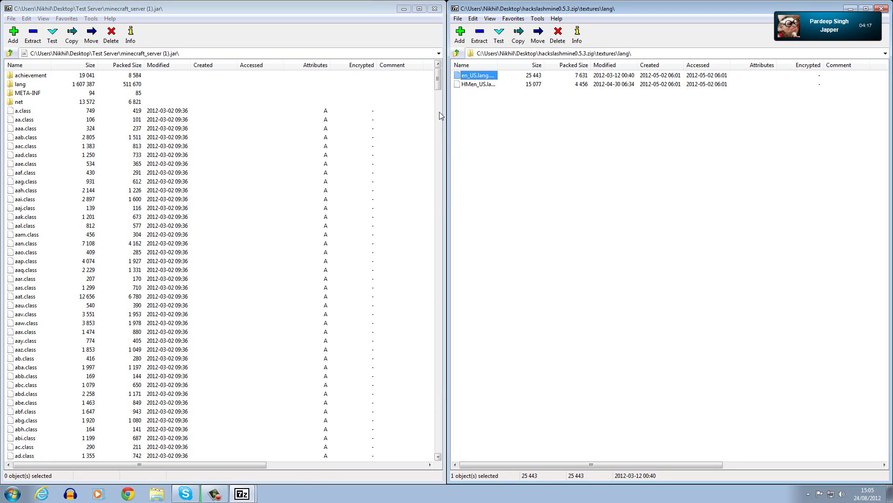
pyautogui.click(75, 12)
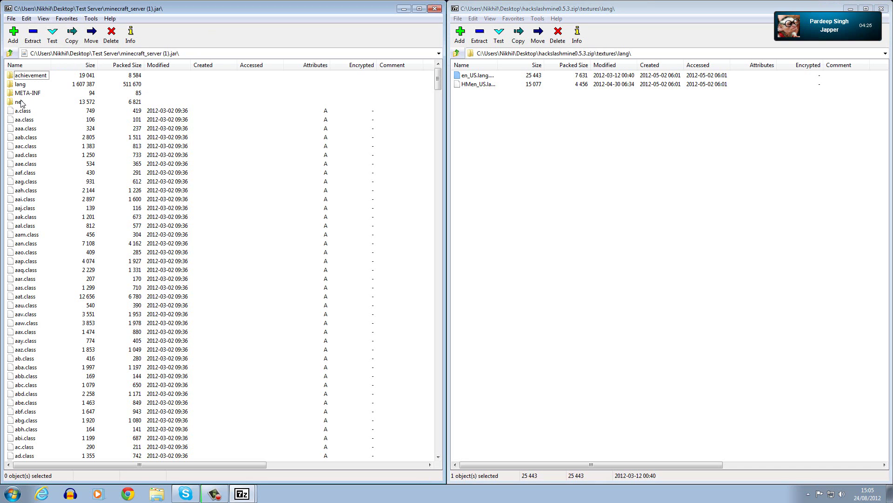
# - Copy en_US.lang and HMen_US.lang from the mod zip into the jar's lang folder
pyautogui.doubleClick(20, 85)
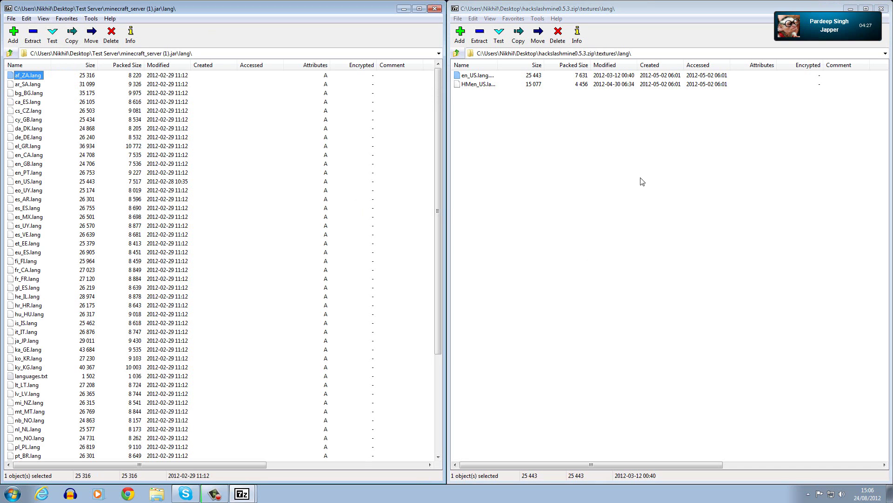
pyautogui.hotkey('ctrl', 'a')
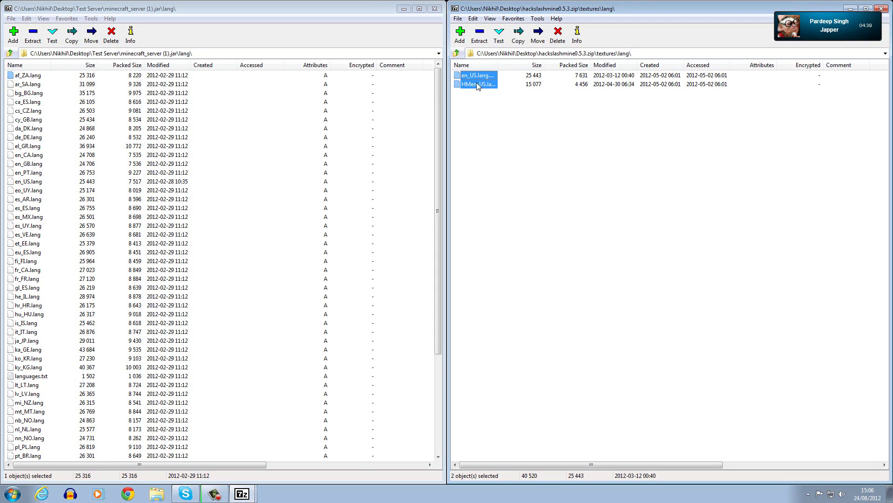
pyautogui.moveTo(484, 85); pyautogui.dragTo(182, 140)
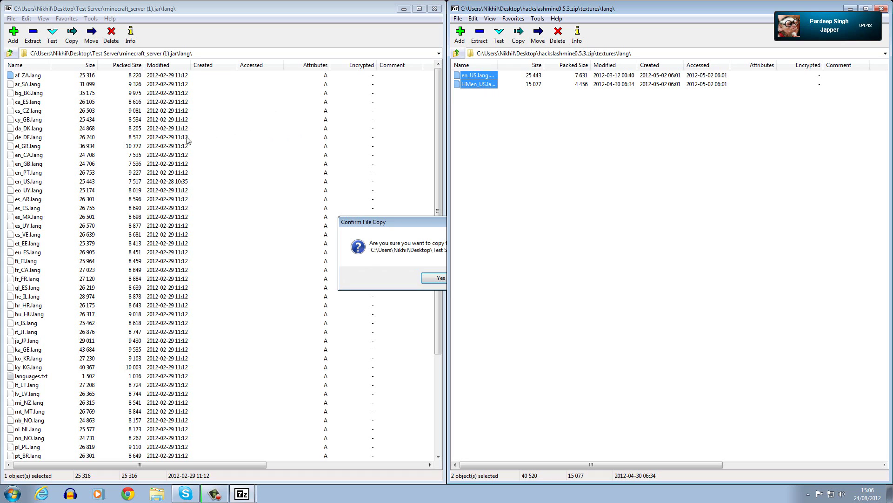
pyautogui.click(441, 278)
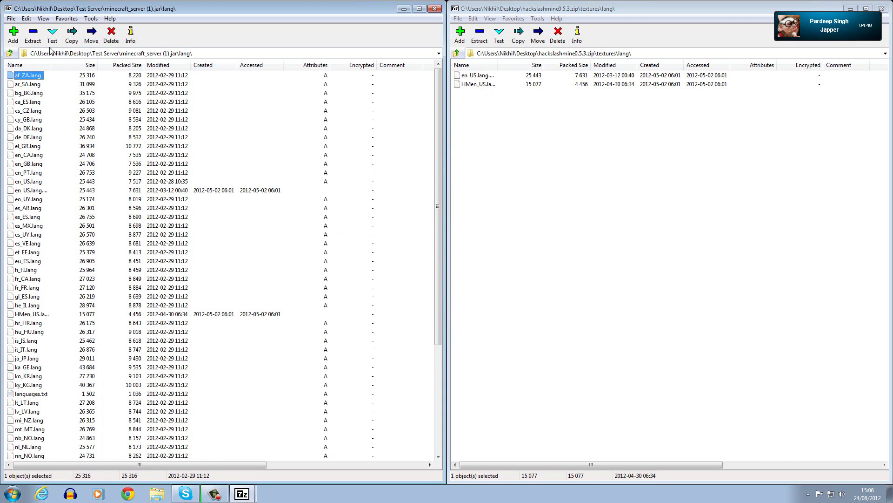
# - Return both archives to their roots and open the mod zip's server folder
pyautogui.click(10, 53)
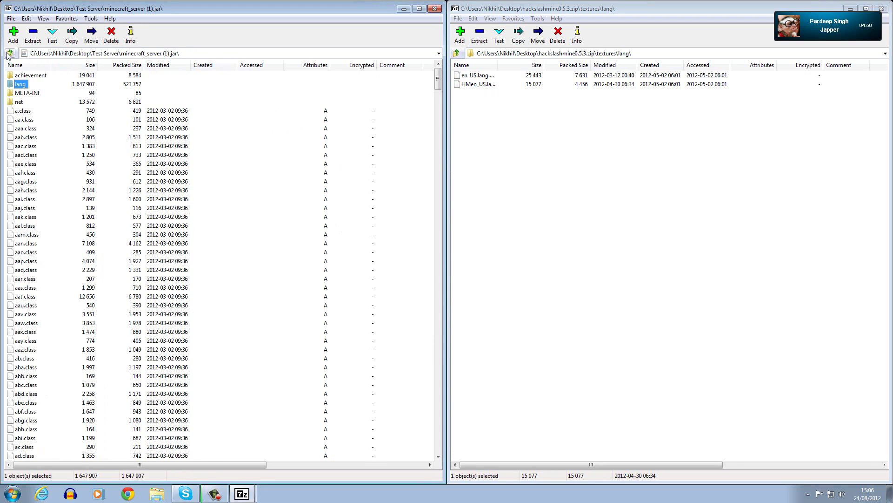
pyautogui.click(457, 54)
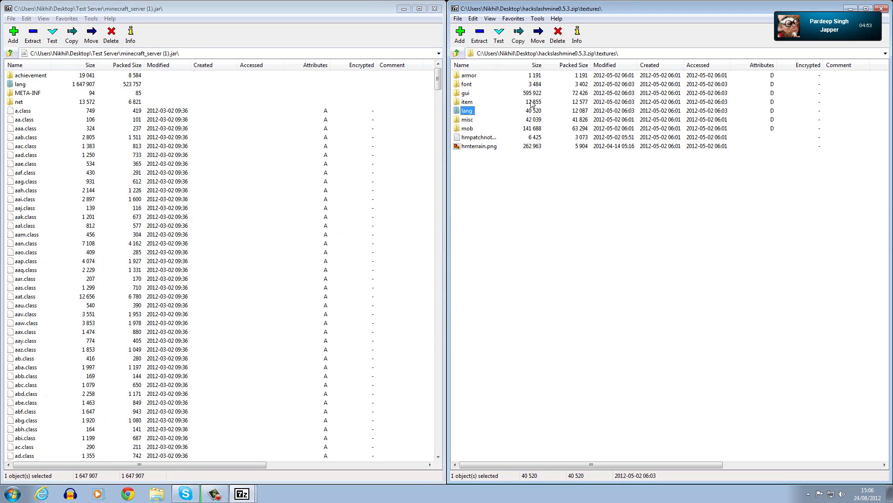
pyautogui.click(456, 54)
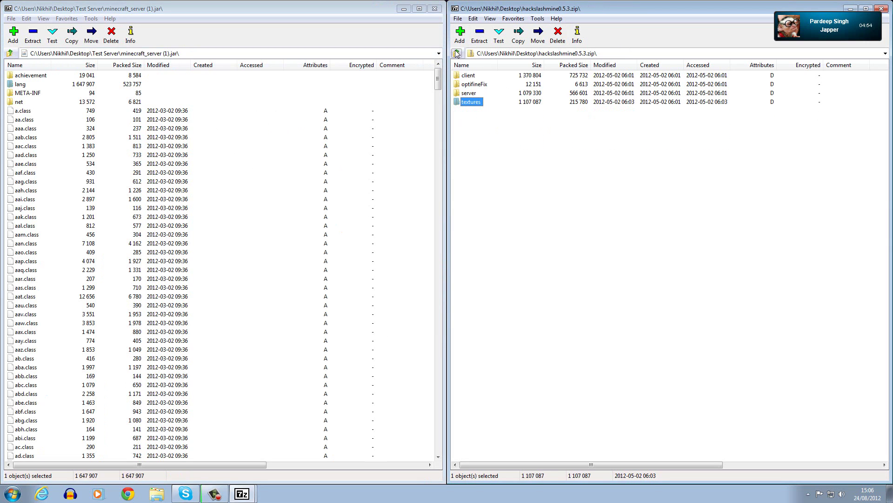
pyautogui.doubleClick(467, 93)
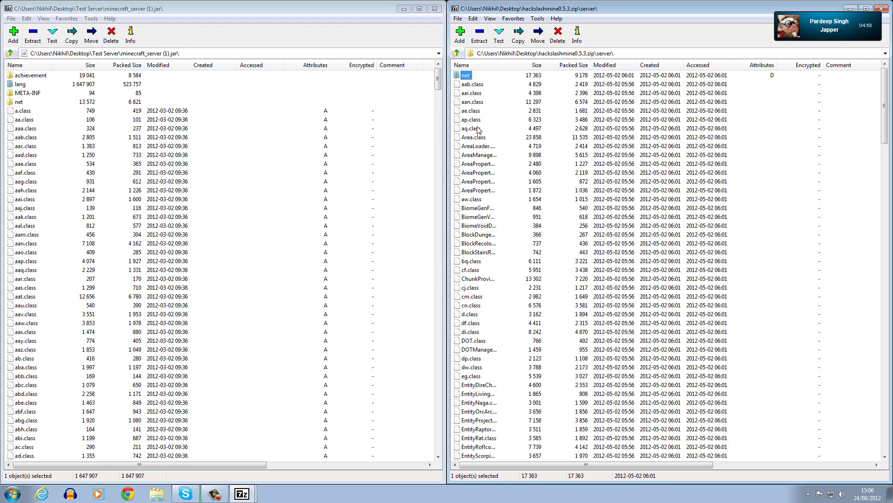
# - Copy all server folder files into the jar's root and close the jar archive
pyautogui.hotkey('ctrl', 'a')
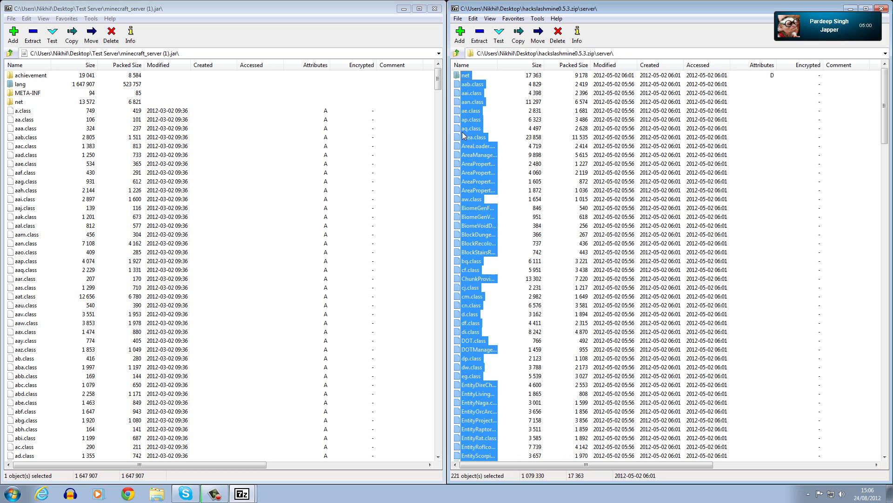
pyautogui.moveTo(484, 155); pyautogui.dragTo(201, 163)
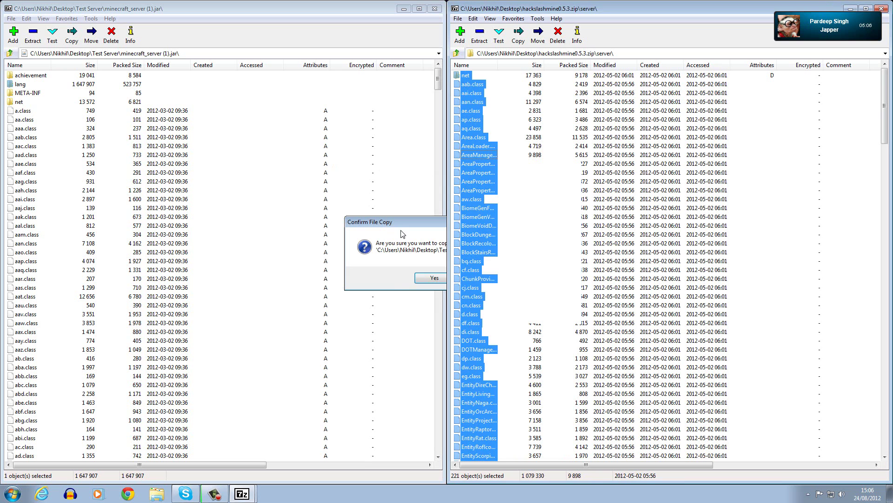
pyautogui.click(433, 278)
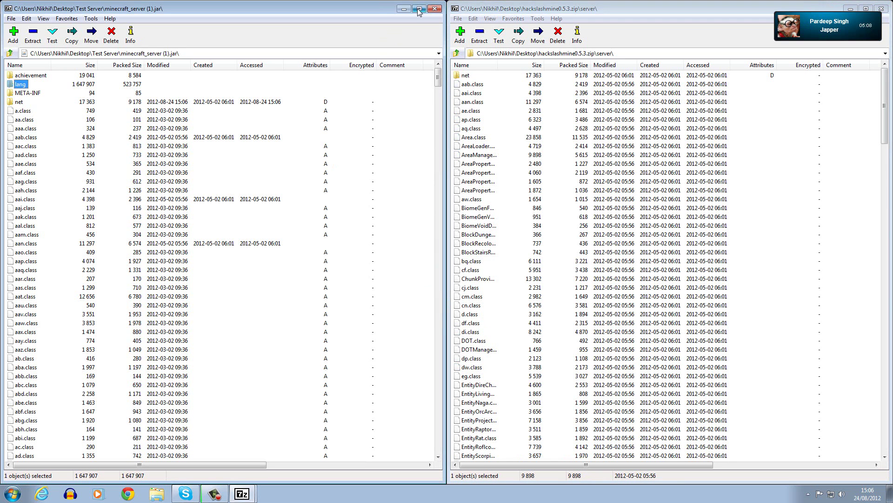
pyautogui.click(434, 9)
# - Close the mod zip archive and launch Chrome maximized, past the corrupt-preferences warning
pyautogui.click(881, 9)
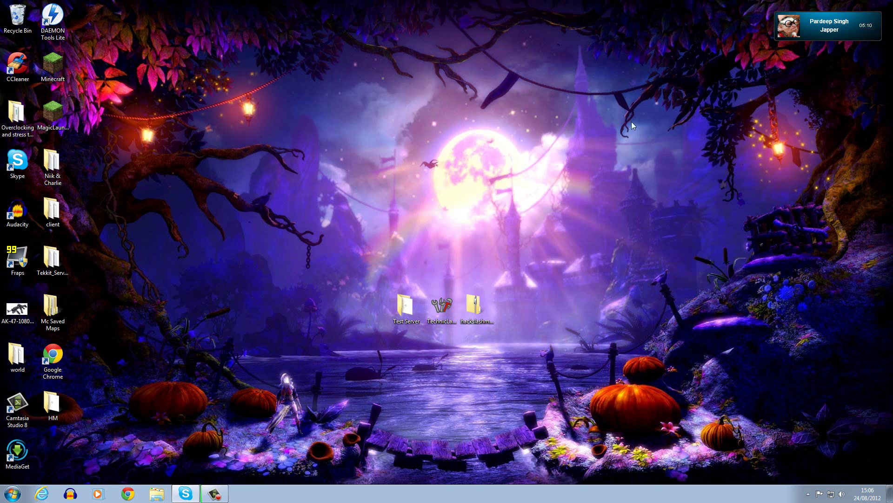
pyautogui.click(446, 313)
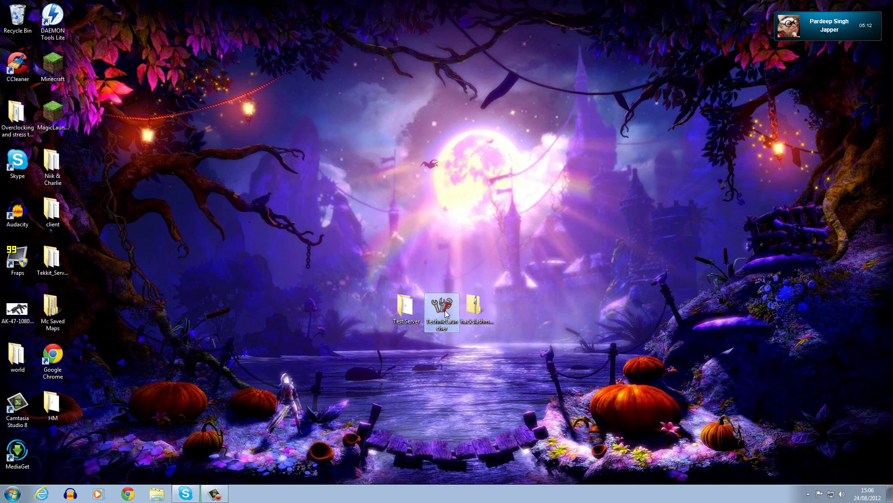
pyautogui.click(128, 493)
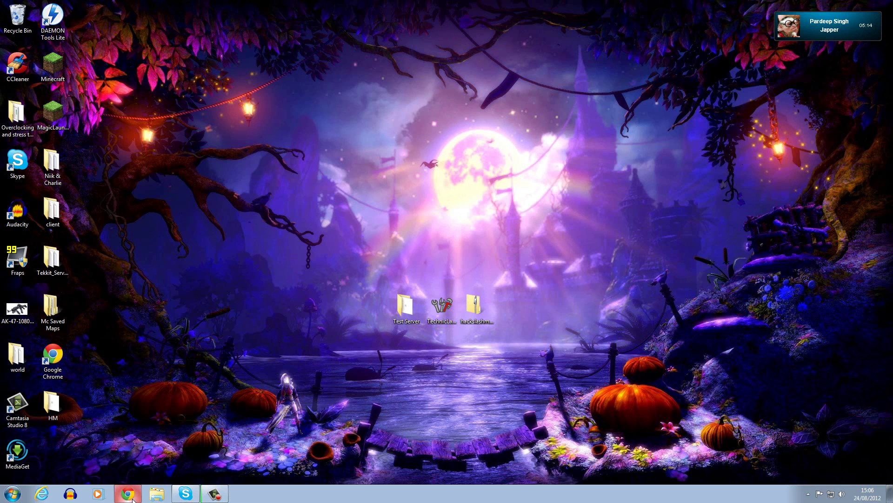
pyautogui.click(506, 281)
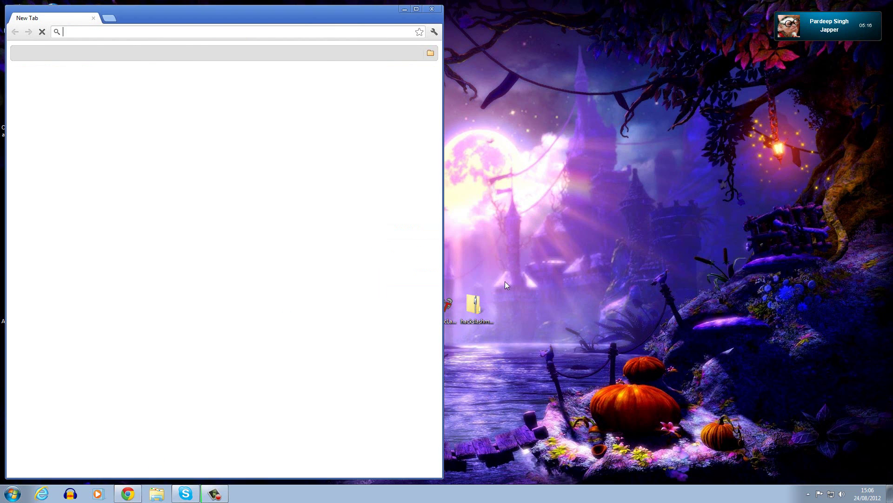
pyautogui.click(417, 9)
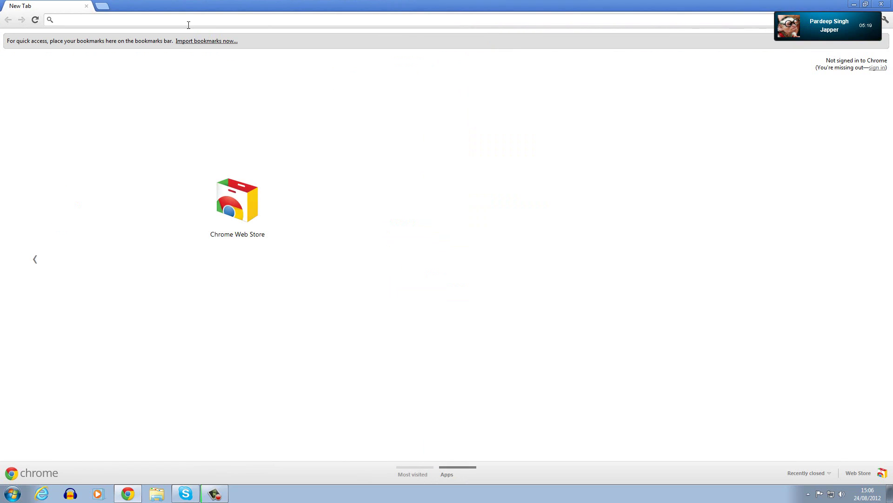
# - Go to technicpack.net in the address bar
pyautogui.write('tecg')
pyautogui.press('BackSpace')
pyautogui.write('hnicpack')
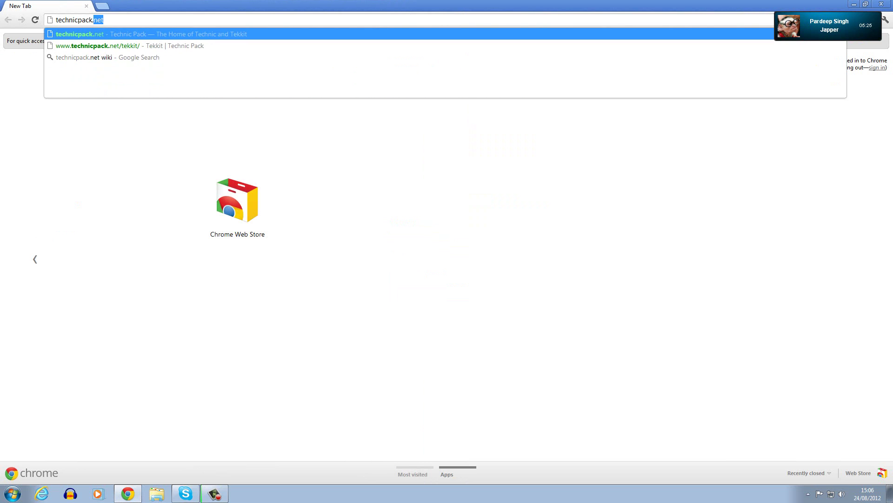
pyautogui.write('.net')
pyautogui.press('Return')
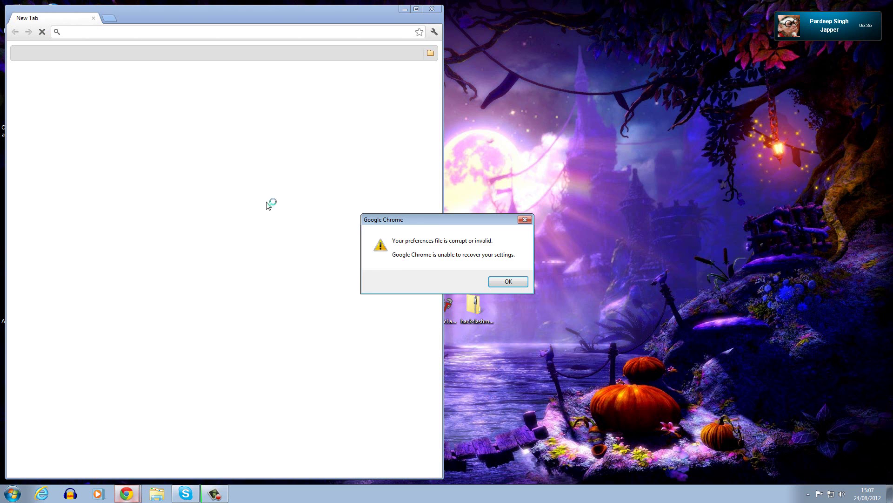
# - Dismiss the preferences warning, maximize Chrome, and search Google for 'port forwarding'
pyautogui.click(491, 284)
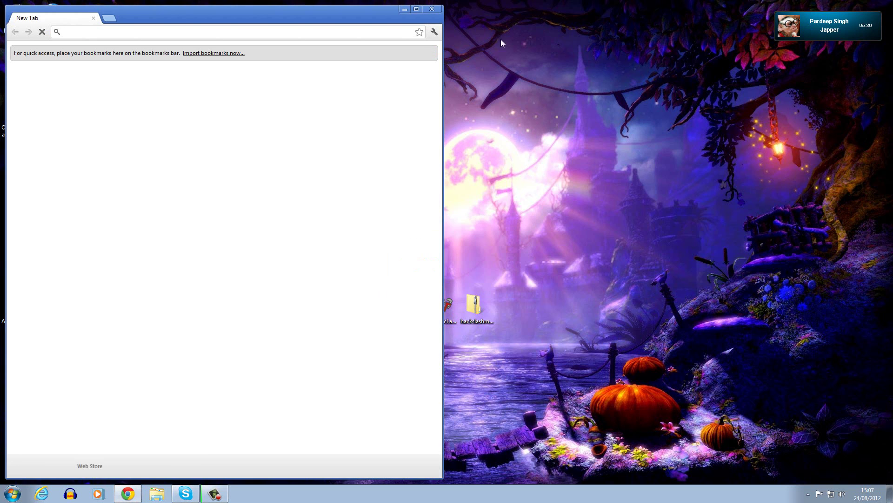
pyautogui.click(416, 9)
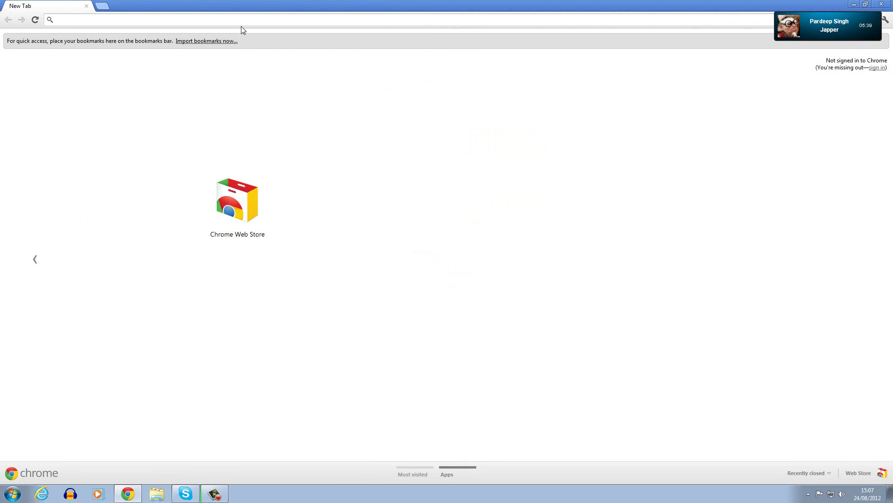
pyautogui.write('port fo')
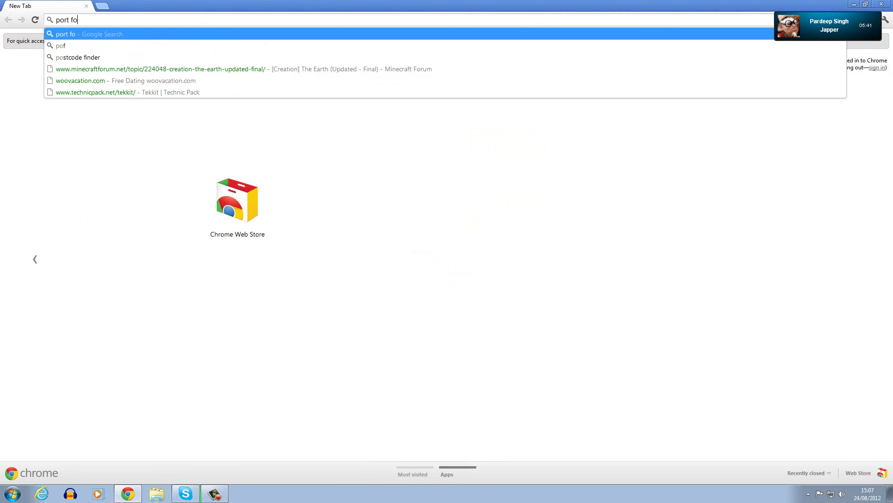
pyautogui.write('rwarding')
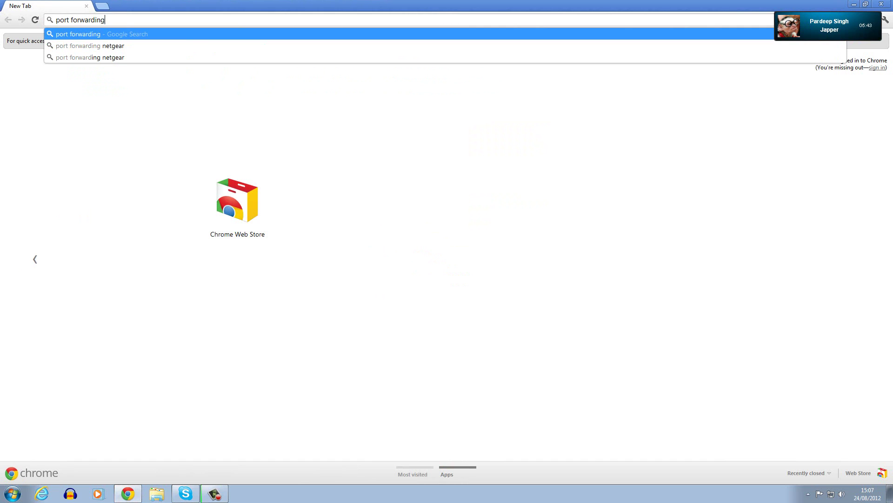
pyautogui.press('Return')
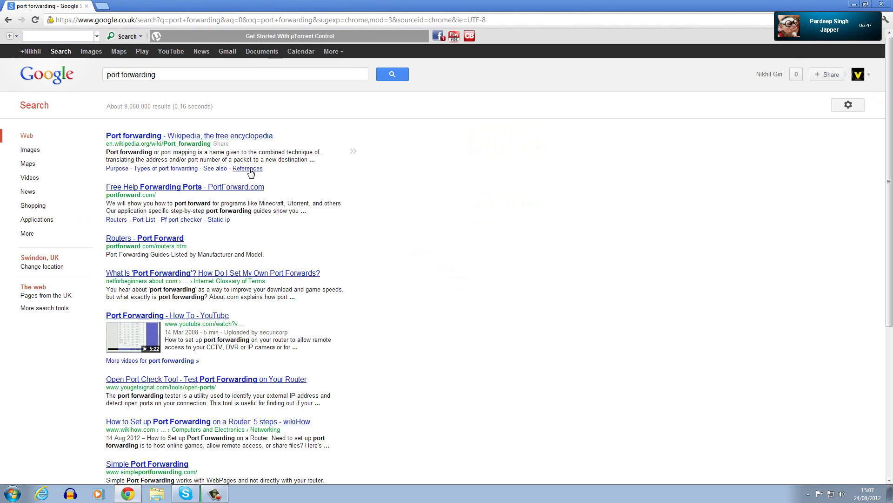
# - Open PortForward.com, browse its router brand list without choosing one, and close Chrome
pyautogui.click(220, 187)
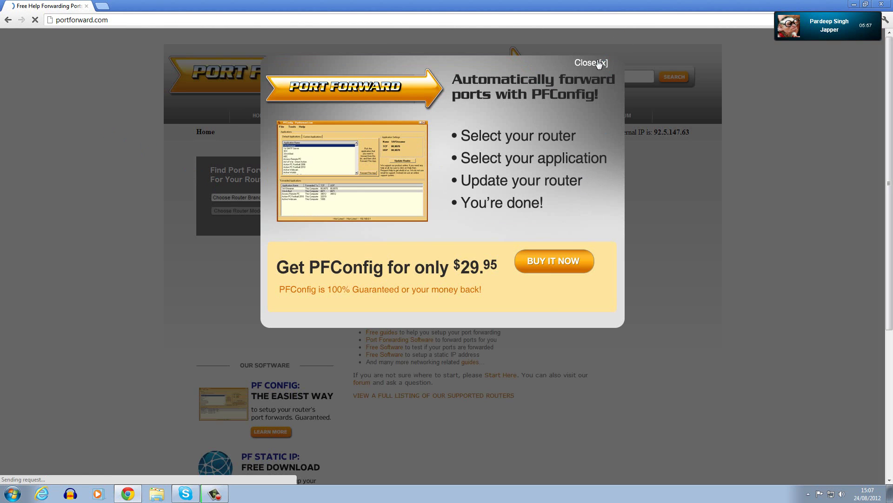
pyautogui.click(599, 63)
pyautogui.click(243, 197)
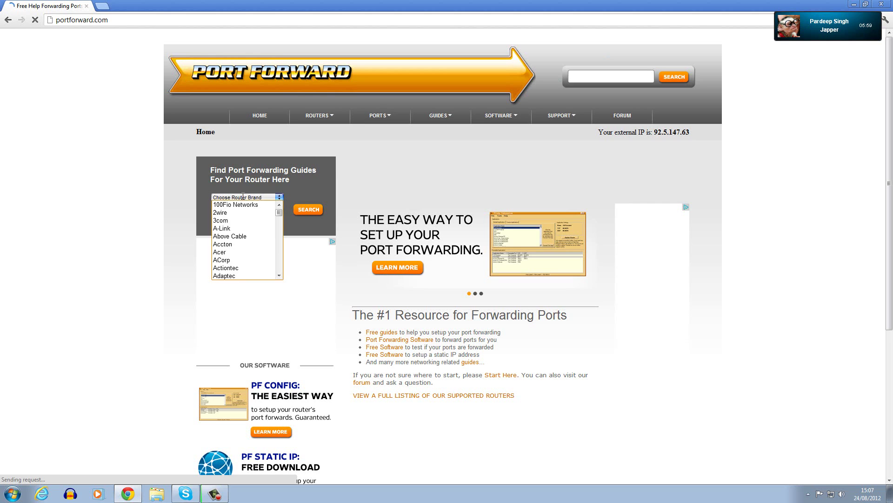
pyautogui.press('h')
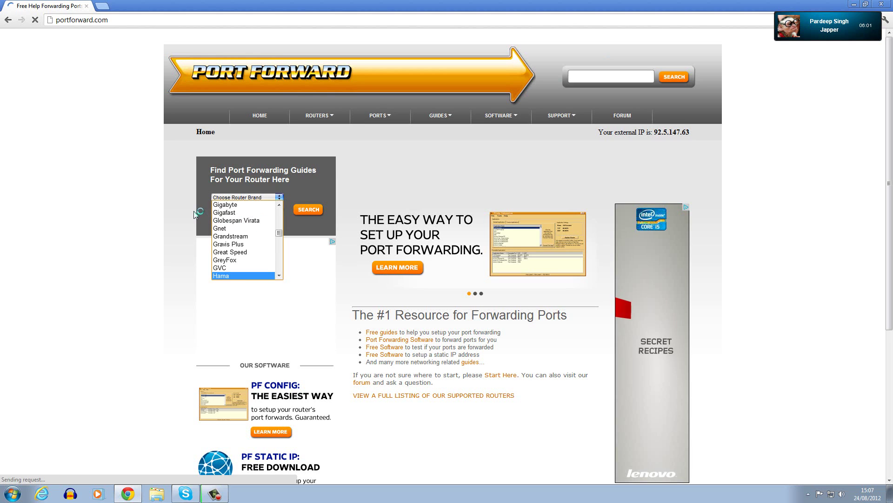
pyautogui.scroll(-2, 233, 256)
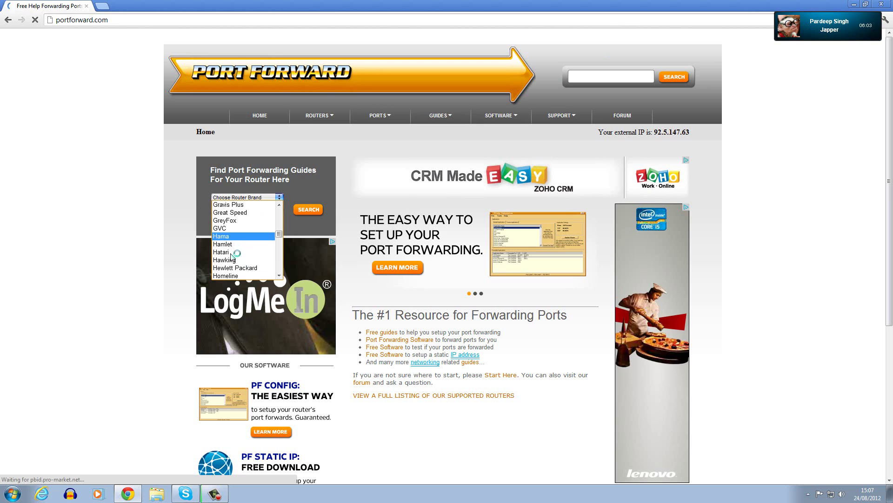
pyautogui.scroll(-2, 250, 262)
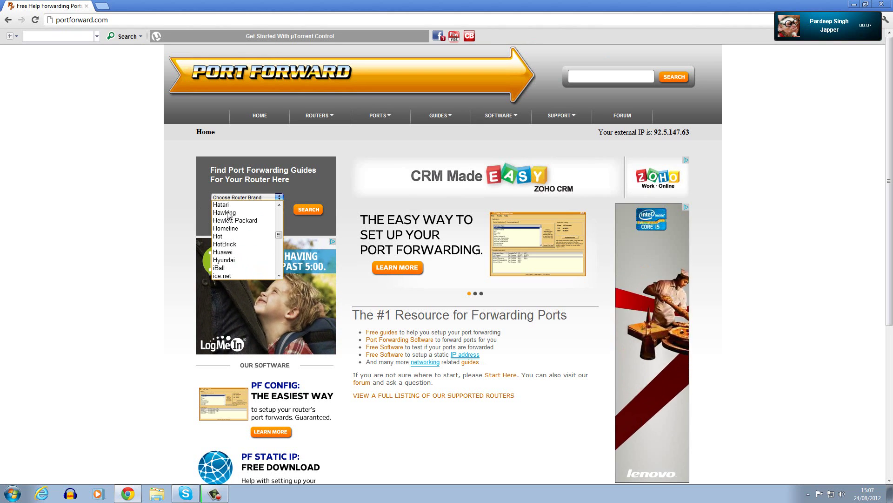
pyautogui.click(126, 223)
pyautogui.click(248, 197)
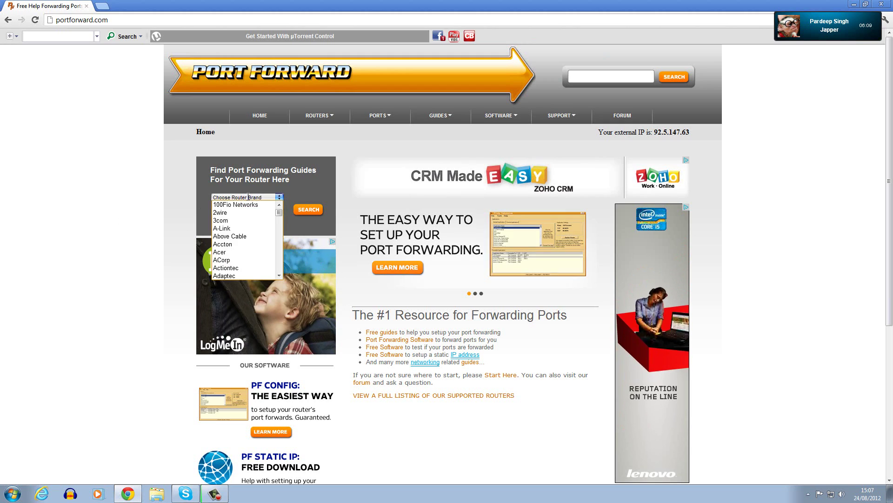
pyautogui.click(164, 180)
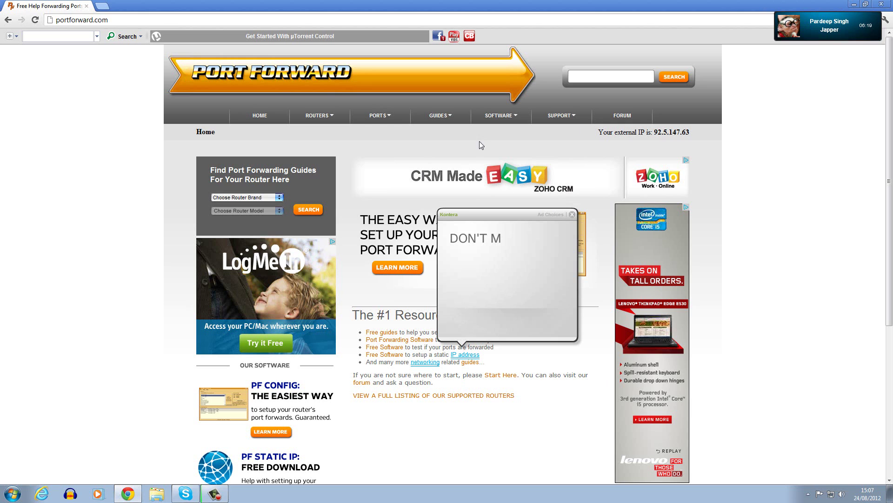
pyautogui.click(881, 6)
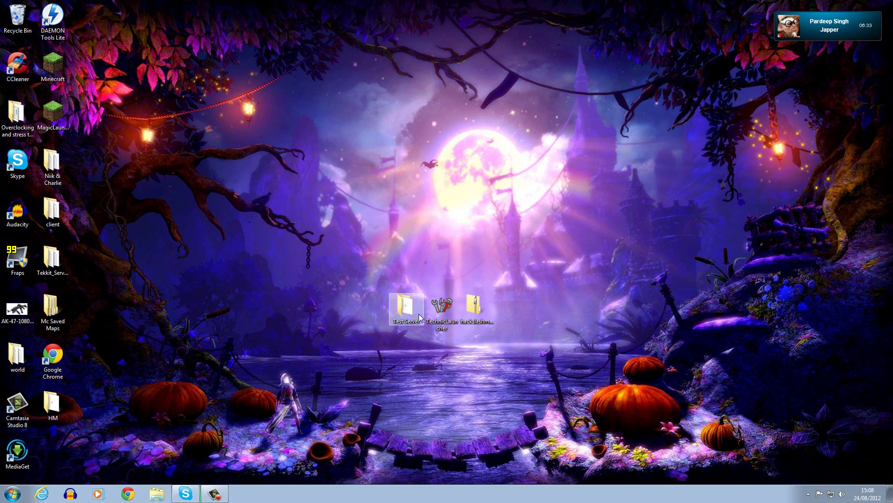
# - Run minecraft_server (1) from Test Server until it generates its files, then close it and the folder
pyautogui.doubleClick(406, 315)
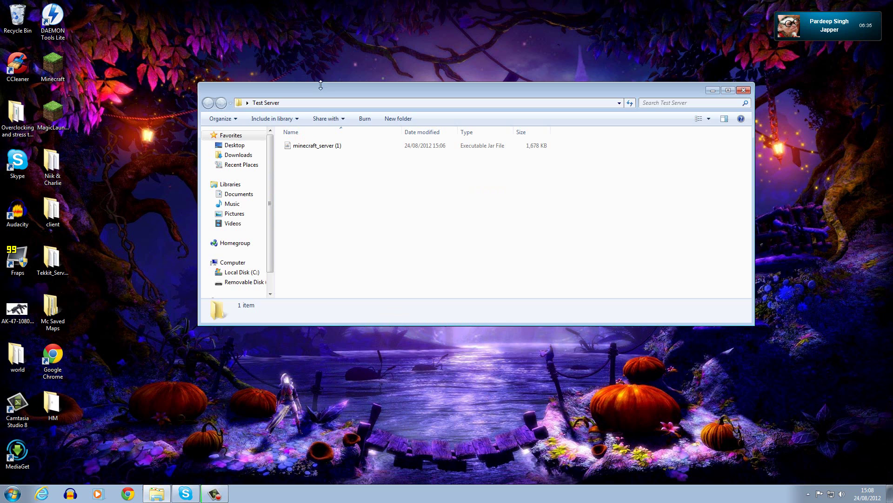
pyautogui.doubleClick(313, 145)
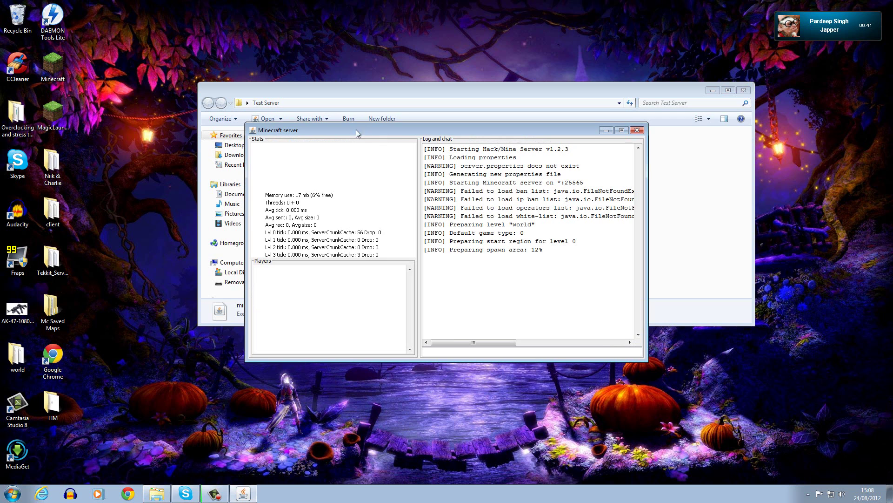
pyautogui.moveTo(358, 133)
pyautogui.mouseDown()
pyautogui.moveTo(405, 195)
pyautogui.moveTo(408, 278)
pyautogui.moveTo(365, 178)
pyautogui.mouseUp()
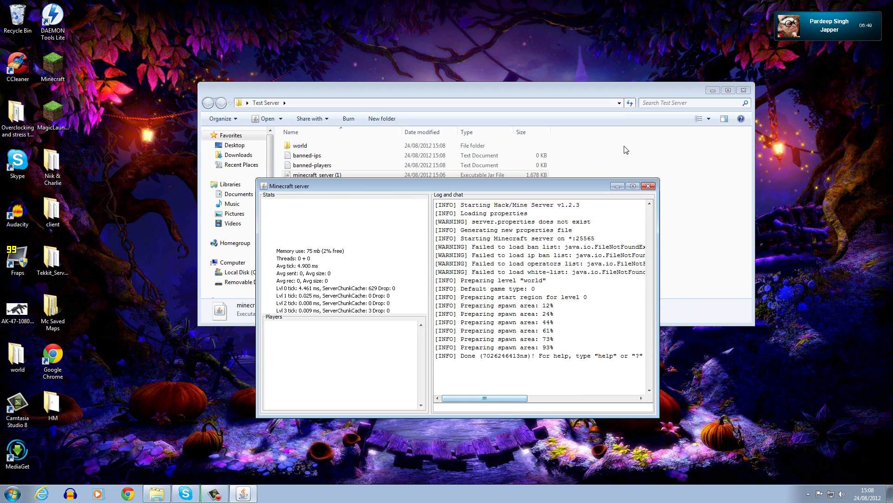
pyautogui.click(648, 187)
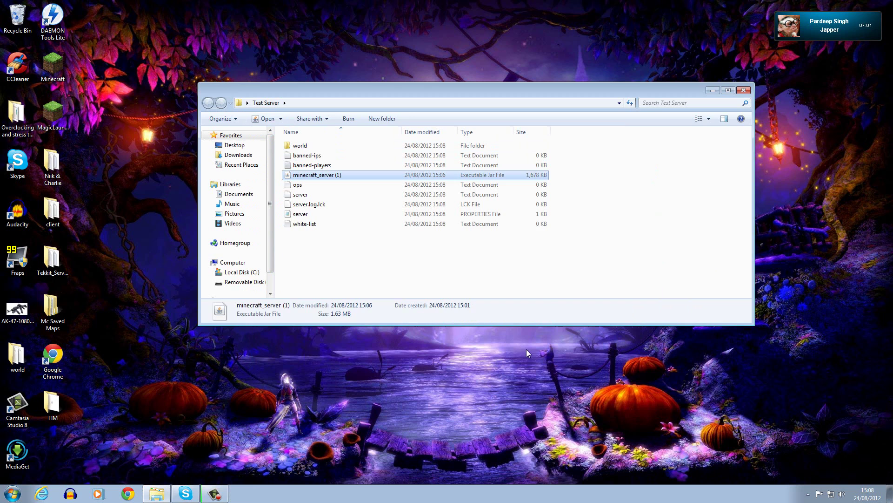
pyautogui.click(712, 91)
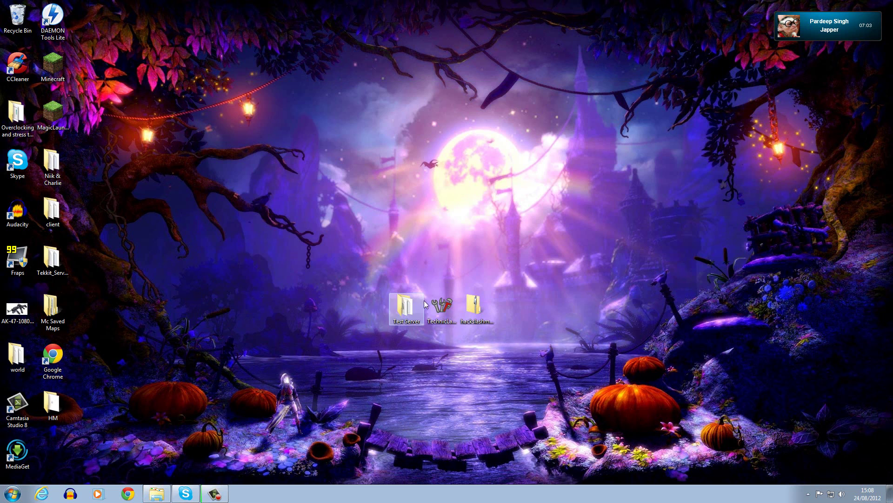
# - Start Technic Launcher, keep Hack/Mine as the modpack, and log in to launch it
pyautogui.doubleClick(448, 316)
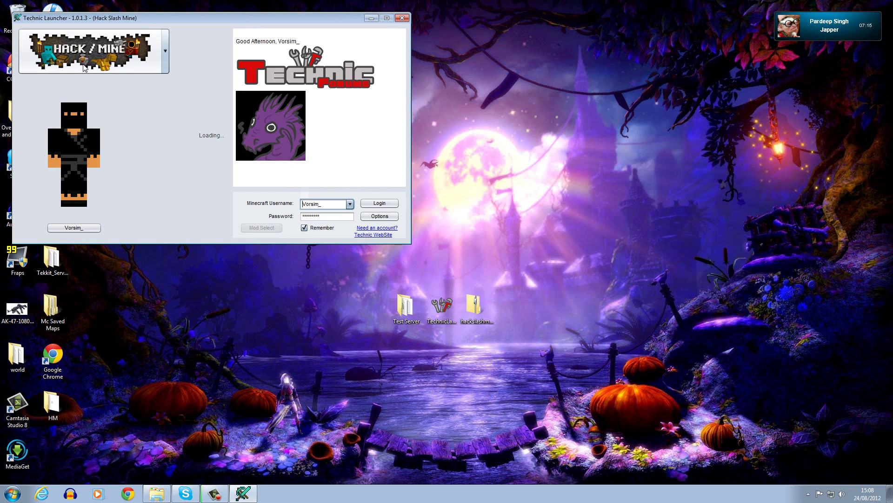
pyautogui.click(84, 68)
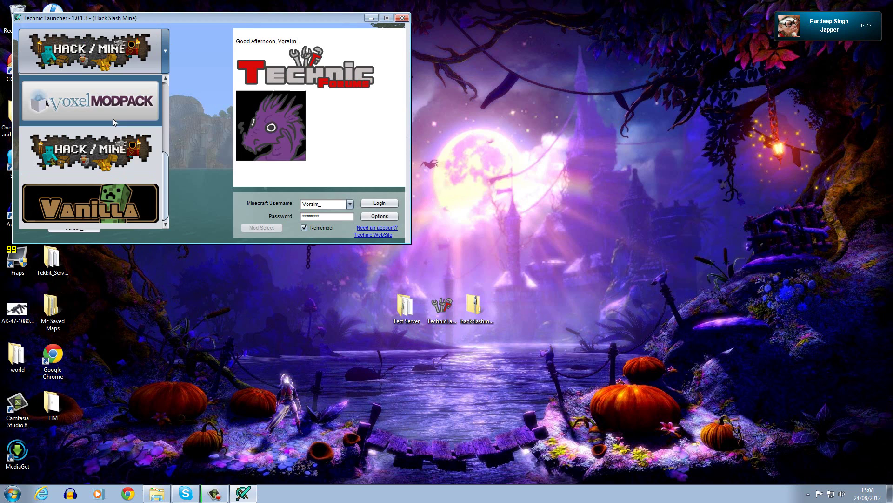
pyautogui.click(99, 48)
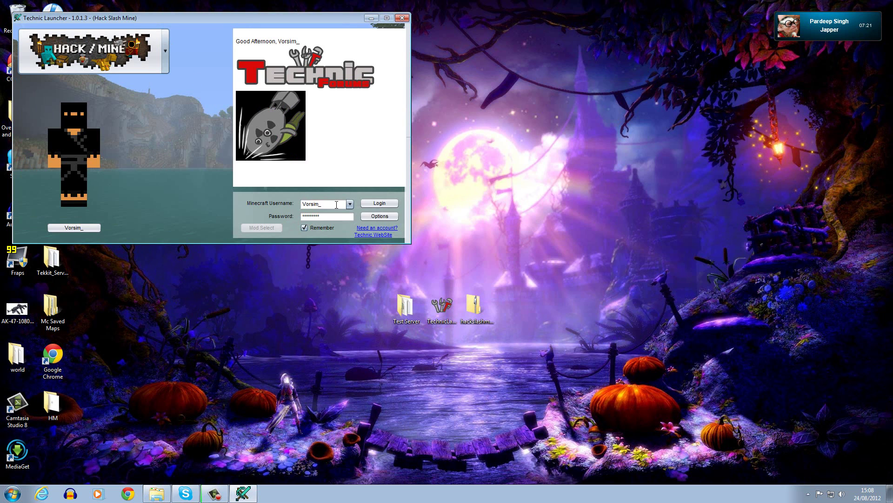
pyautogui.click(375, 205)
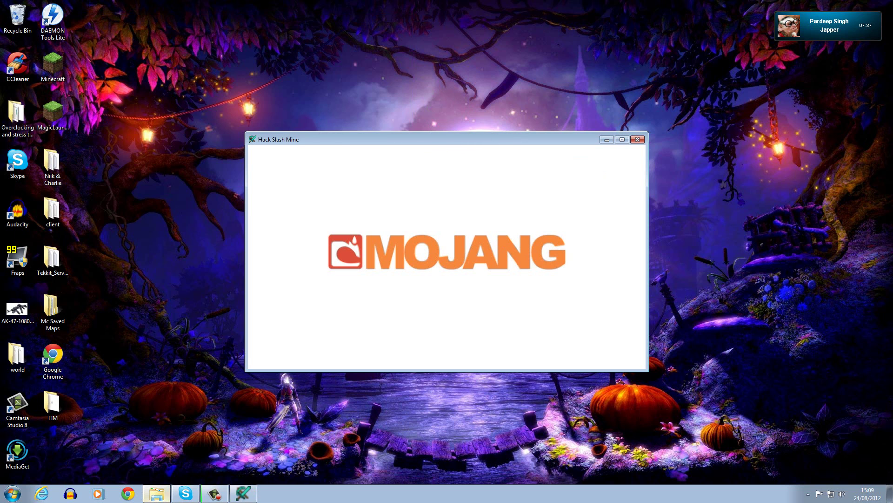
# - Restart minecraft_server from Test Server minimized, close the folder, and maximize the Hack/Slash Mine window
pyautogui.click(160, 492)
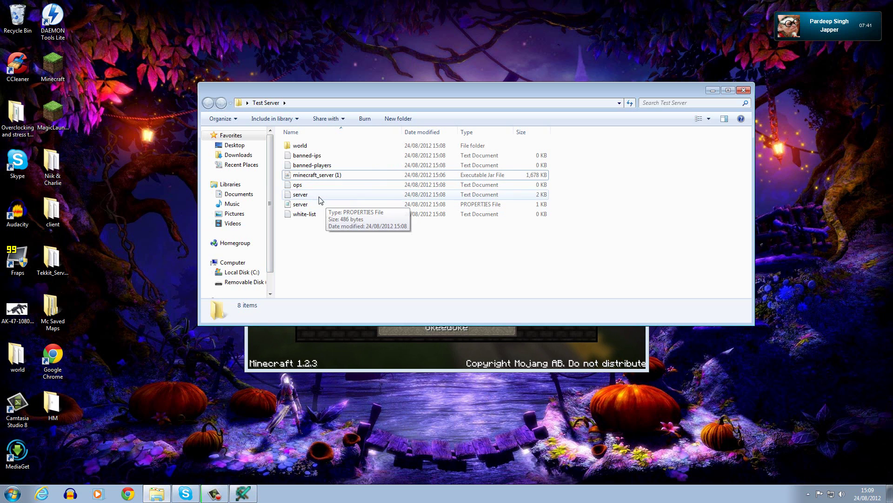
pyautogui.doubleClick(322, 177)
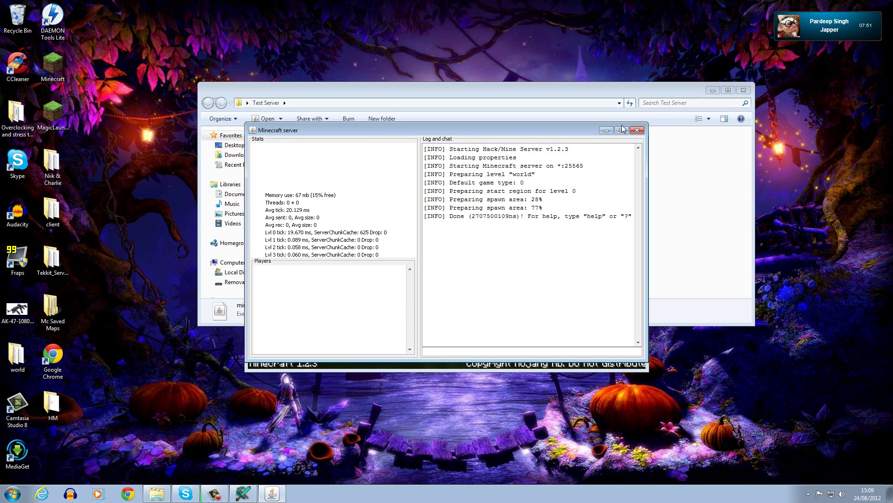
pyautogui.click(606, 130)
pyautogui.click(743, 90)
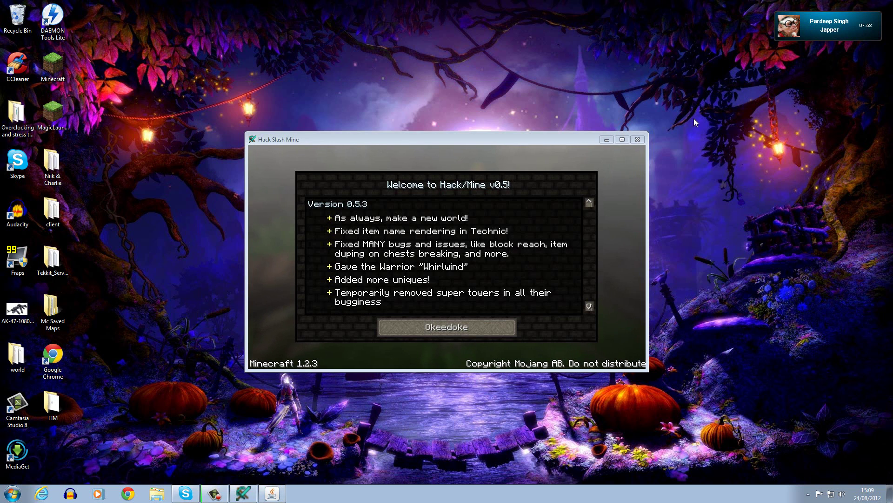
pyautogui.click(622, 139)
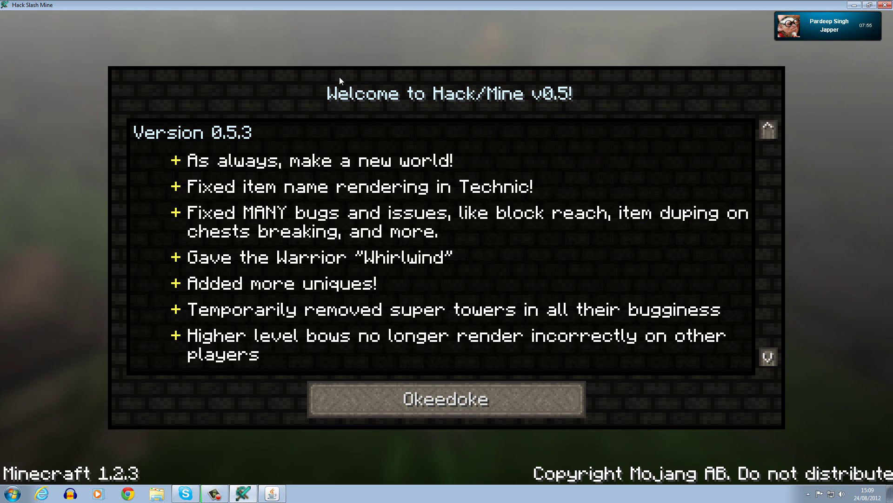
# - Dismiss the Hack/Mine v0.5 welcome notes and go to the Multiplayer server list
pyautogui.click(450, 409)
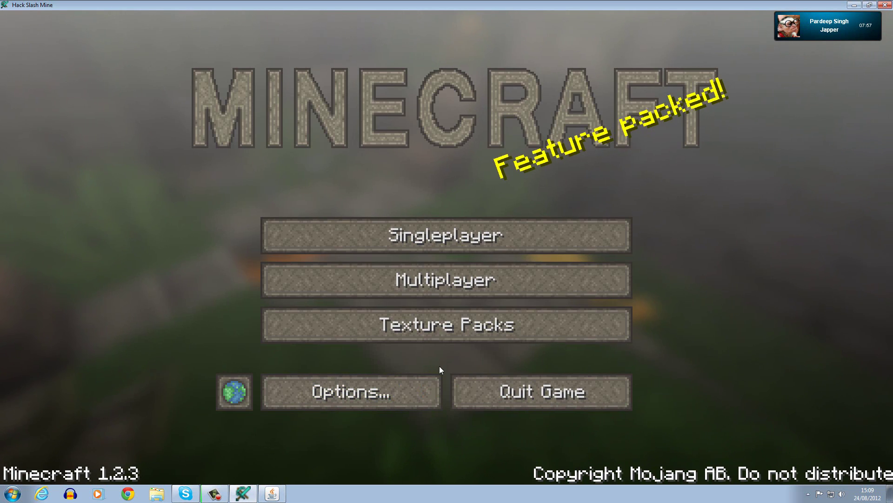
pyautogui.click(367, 281)
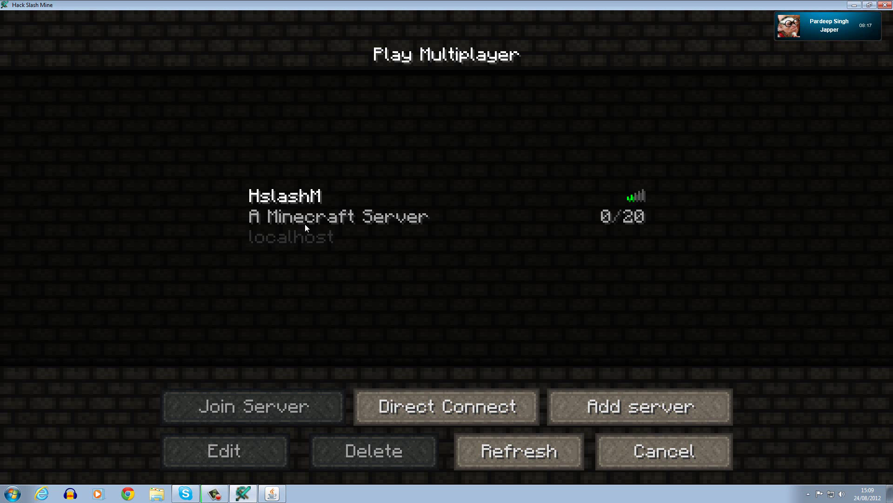
# - Join the HslashM localhost server as a Steve Ranger and shoot an arrow from the bow
pyautogui.click(307, 239)
pyautogui.click(251, 406)
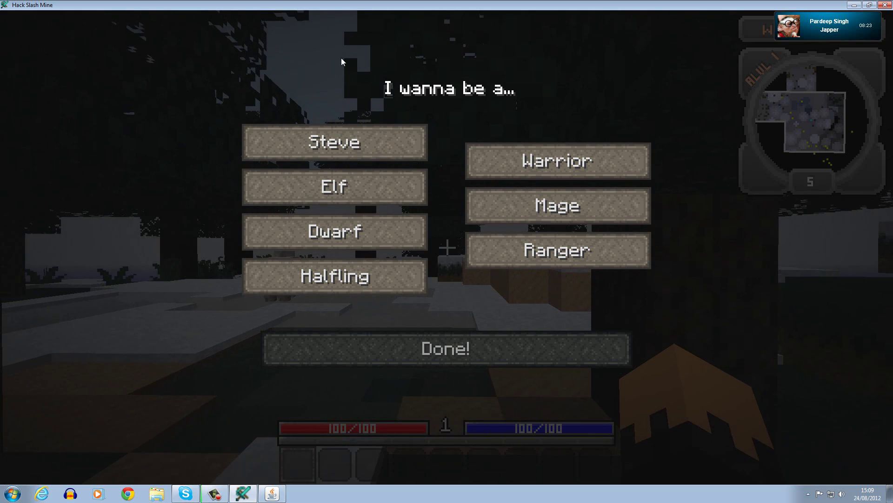
pyautogui.click(340, 145)
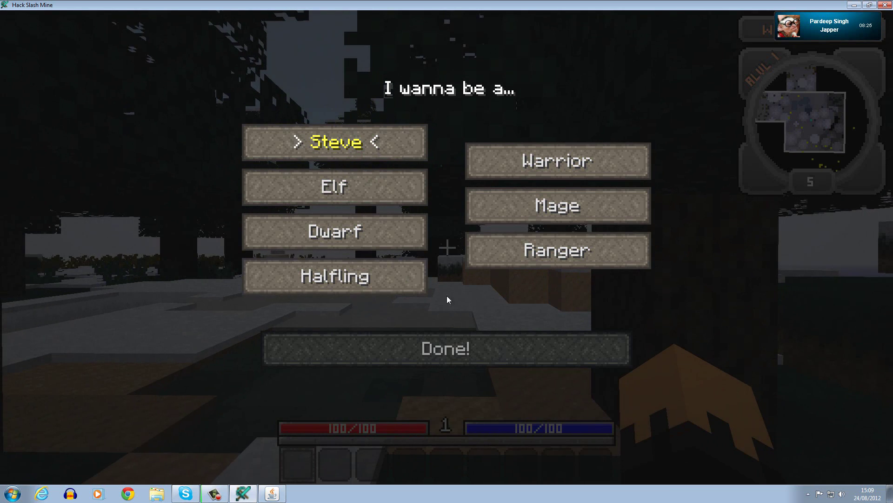
pyautogui.click(494, 255)
pyautogui.click(484, 348)
pyautogui.moveTo(447, 247)
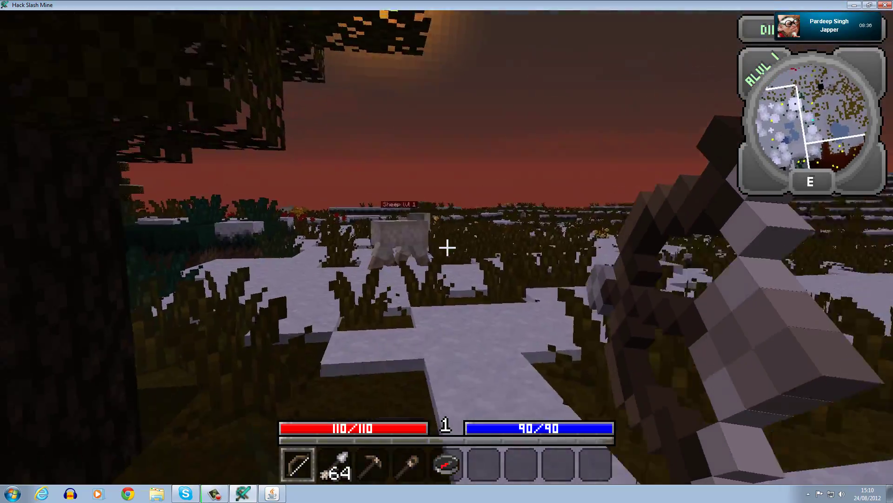
pyautogui.rightClick(447, 247)
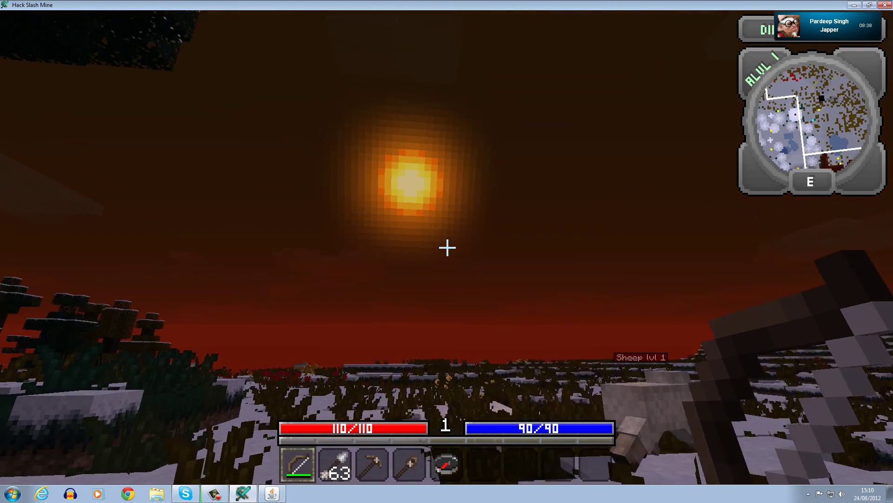